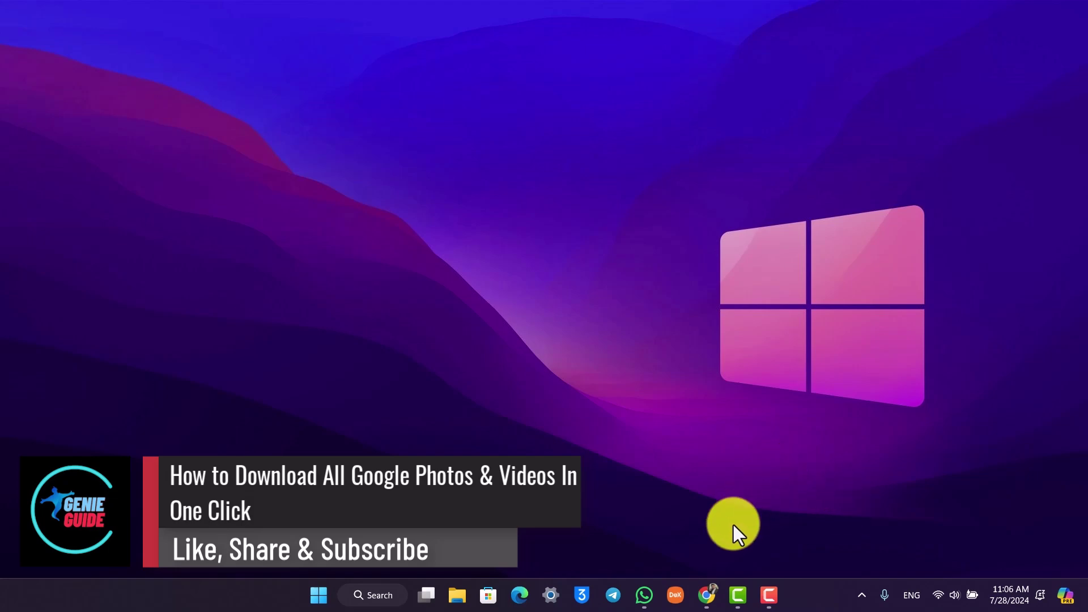
View the May 31 sheet-music photo in Google Photos and return to the library
{"action": "left_click", "coordinate": [706, 595]}
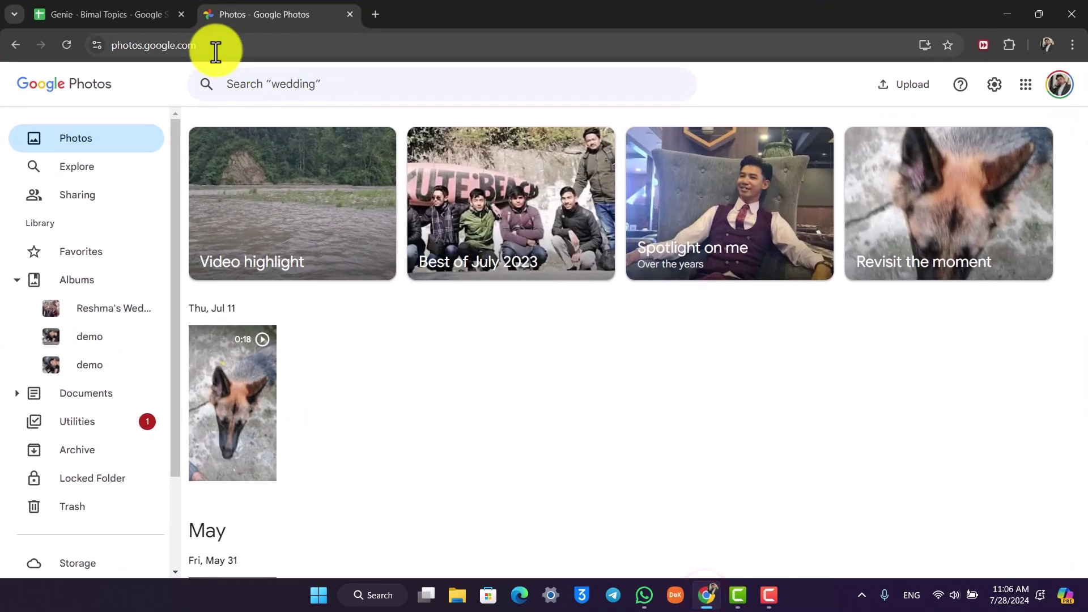
{"action": "left_click", "coordinate": [239, 44]}
{"action": "left_click", "coordinate": [433, 426]}
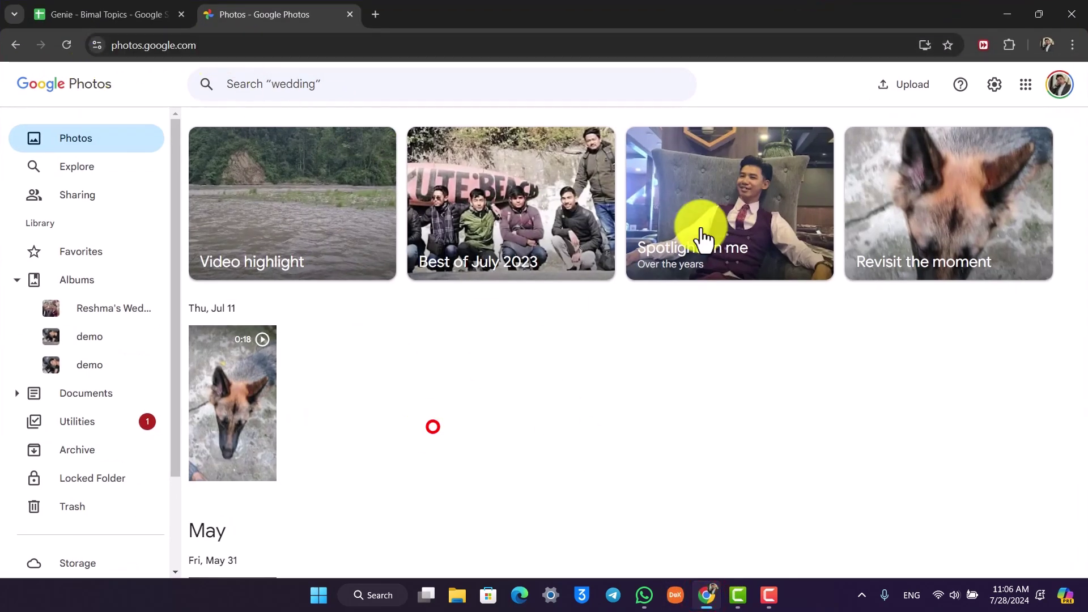
{"action": "scroll", "coordinate": [799, 275], "scroll_direction": "down", "scroll_amount": 5}
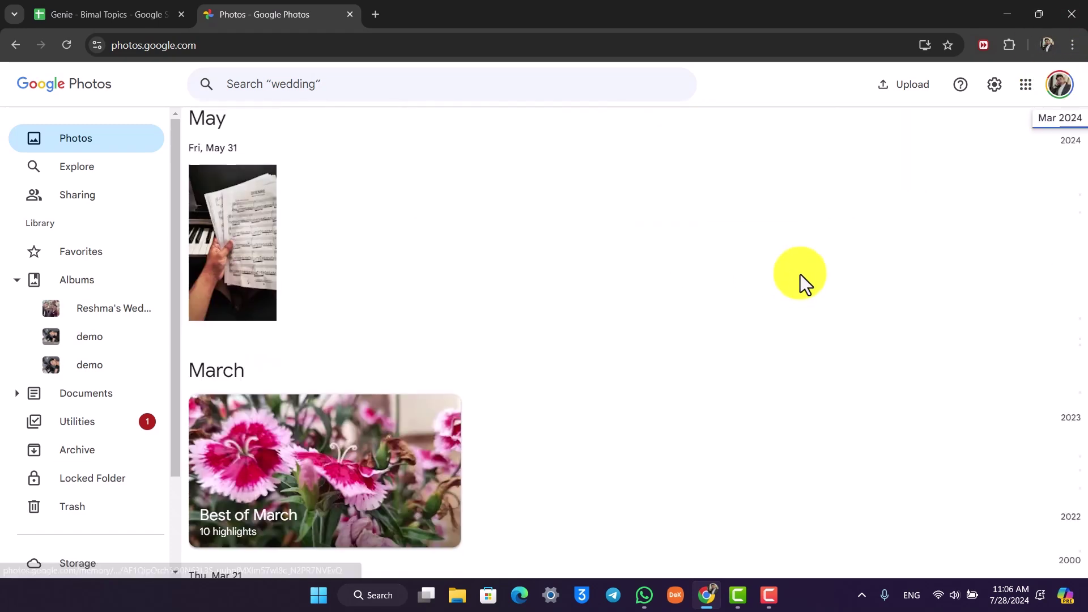
{"action": "left_click", "coordinate": [258, 237]}
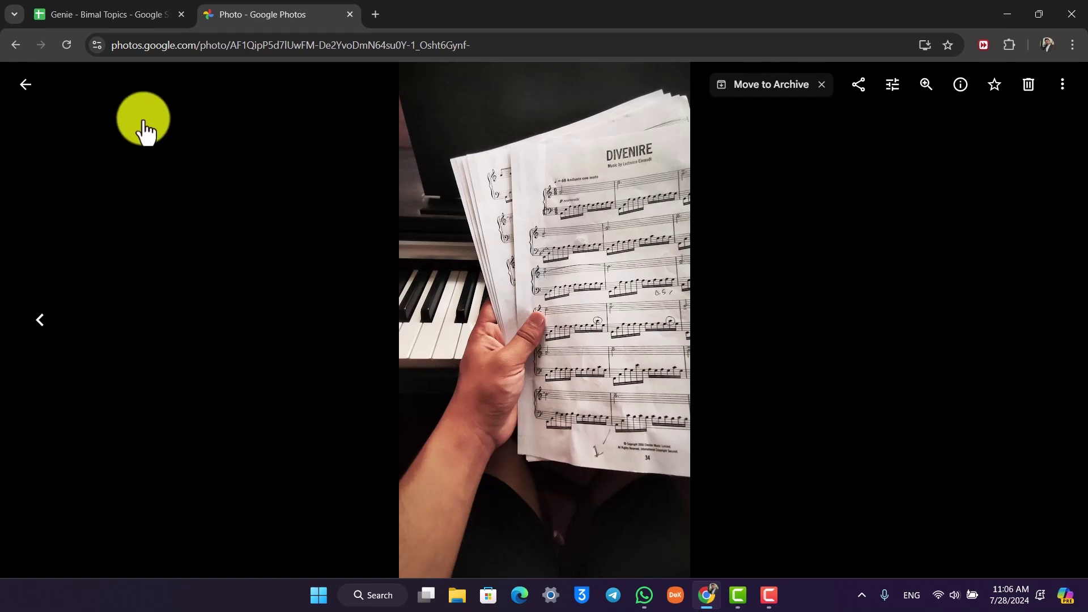
{"action": "left_click", "coordinate": [165, 89]}
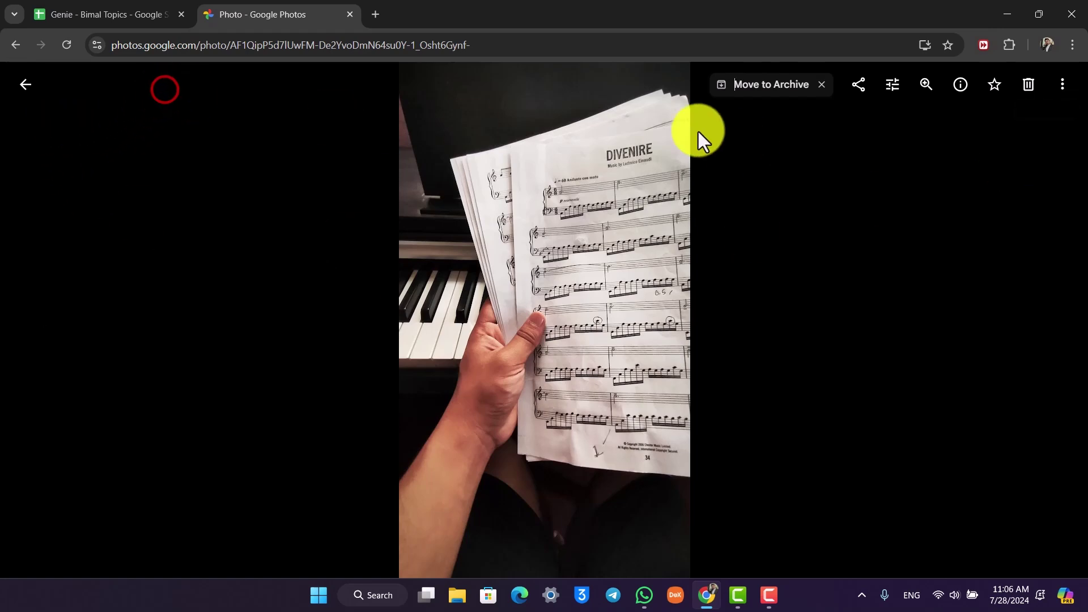
{"action": "left_click", "coordinate": [32, 82]}
{"action": "scroll", "coordinate": [645, 256], "scroll_direction": "up", "scroll_amount": 4}
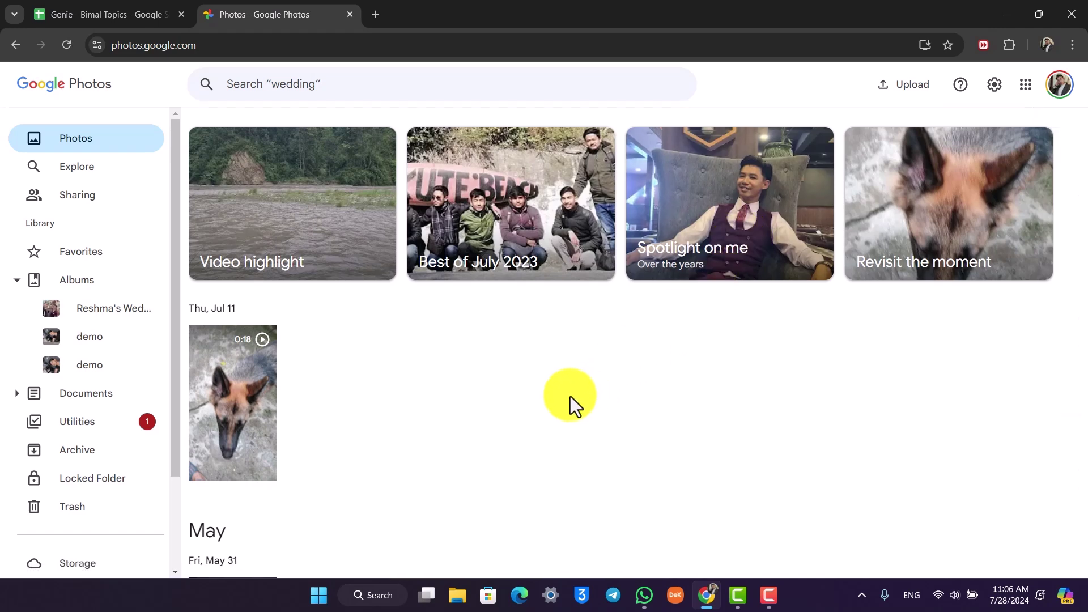
Bring up the account menu from the profile avatar over the photo library
{"action": "left_click", "coordinate": [1060, 85]}
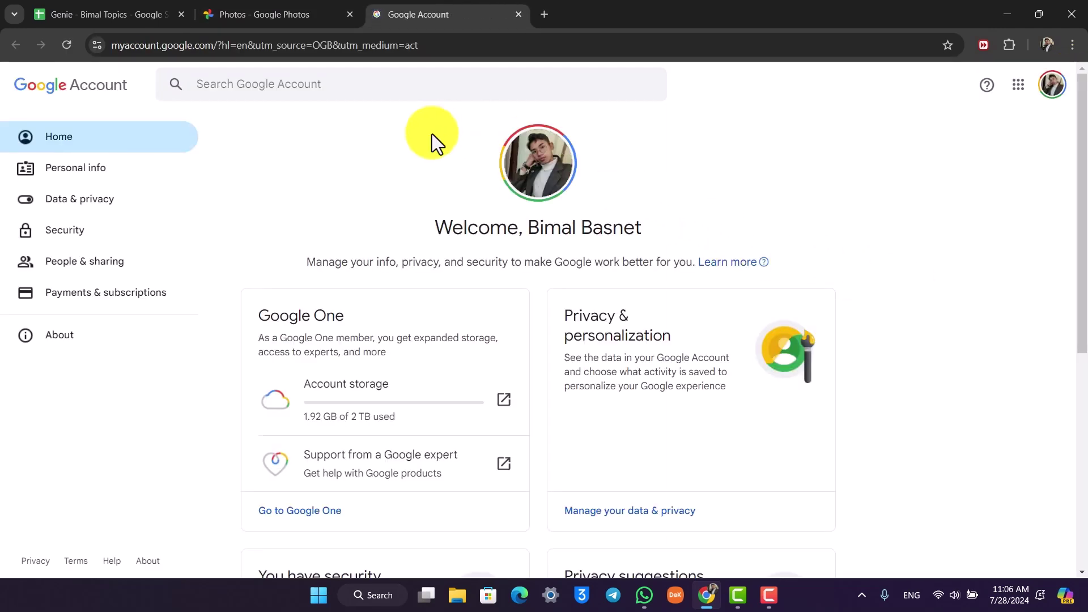
Go to Data & privacy and choose Content saved from Google services to reach the Dashboard
{"action": "left_click", "coordinate": [93, 220]}
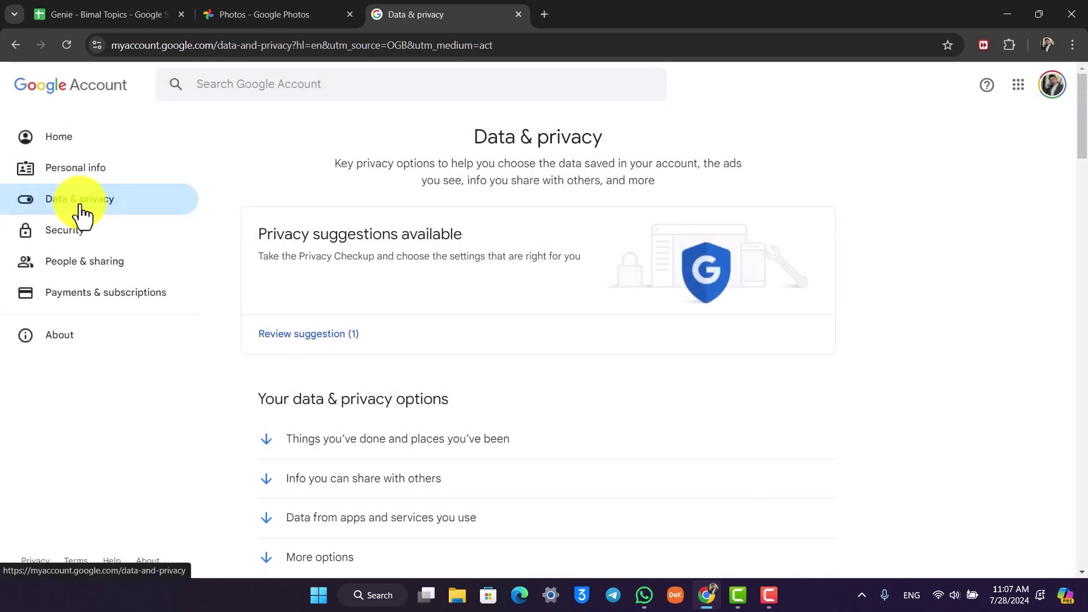
{"action": "scroll", "coordinate": [595, 323], "scroll_direction": "down", "scroll_amount": 1}
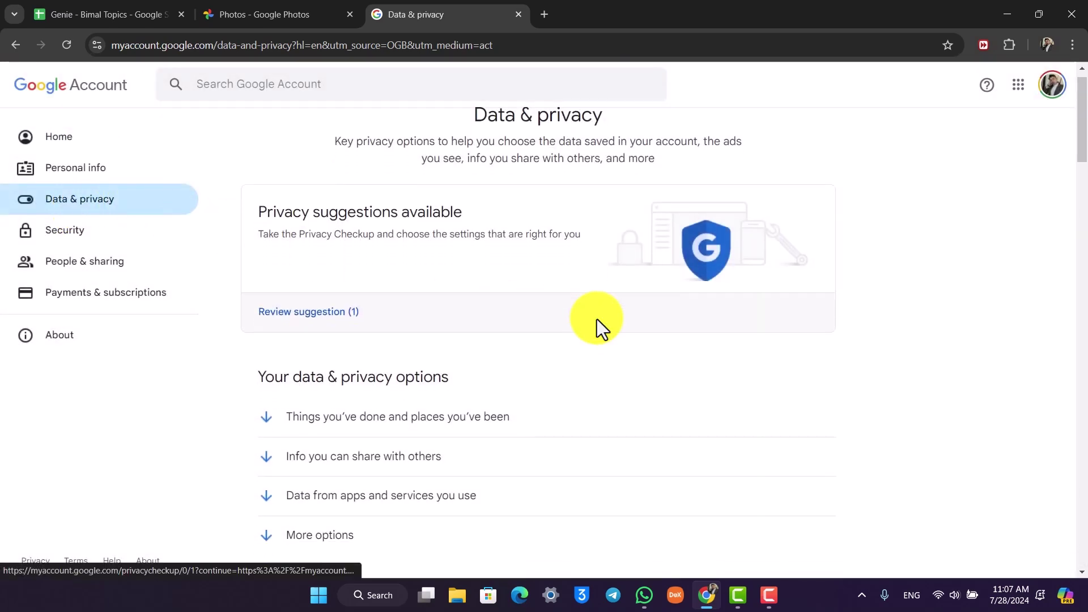
{"action": "scroll", "coordinate": [618, 306], "scroll_direction": "down", "scroll_amount": 4}
{"action": "scroll", "coordinate": [620, 301], "scroll_direction": "down", "scroll_amount": 4}
{"action": "scroll", "coordinate": [625, 302], "scroll_direction": "down", "scroll_amount": 4}
{"action": "scroll", "coordinate": [626, 302], "scroll_direction": "down", "scroll_amount": 4}
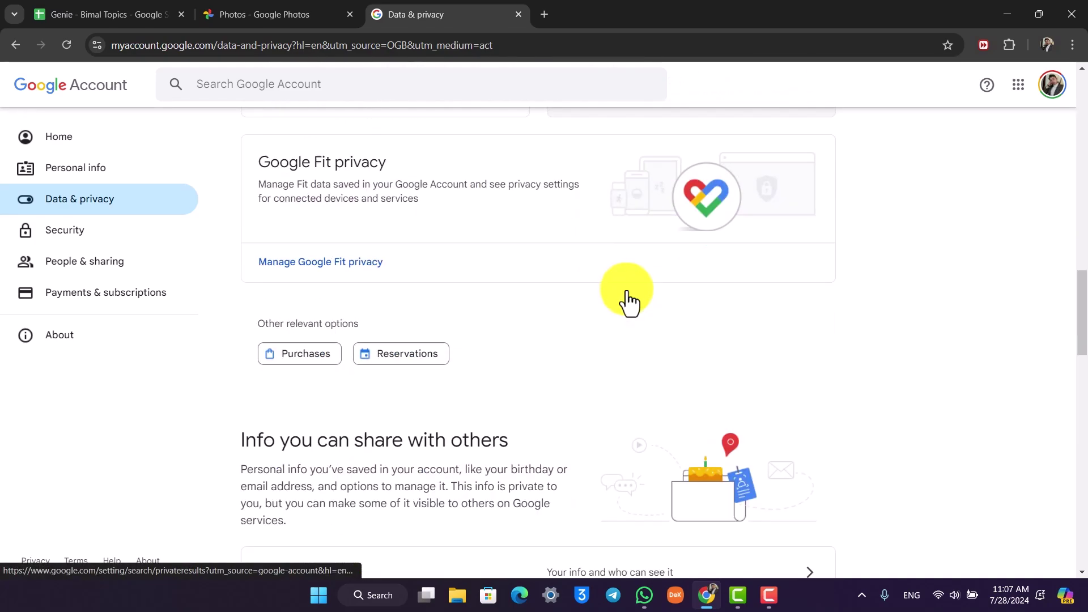
{"action": "scroll", "coordinate": [629, 300], "scroll_direction": "down", "scroll_amount": 3}
{"action": "scroll", "coordinate": [628, 299], "scroll_direction": "down", "scroll_amount": 3}
{"action": "scroll", "coordinate": [627, 301], "scroll_direction": "down", "scroll_amount": 2}
{"action": "scroll", "coordinate": [627, 301], "scroll_direction": "down", "scroll_amount": 3}
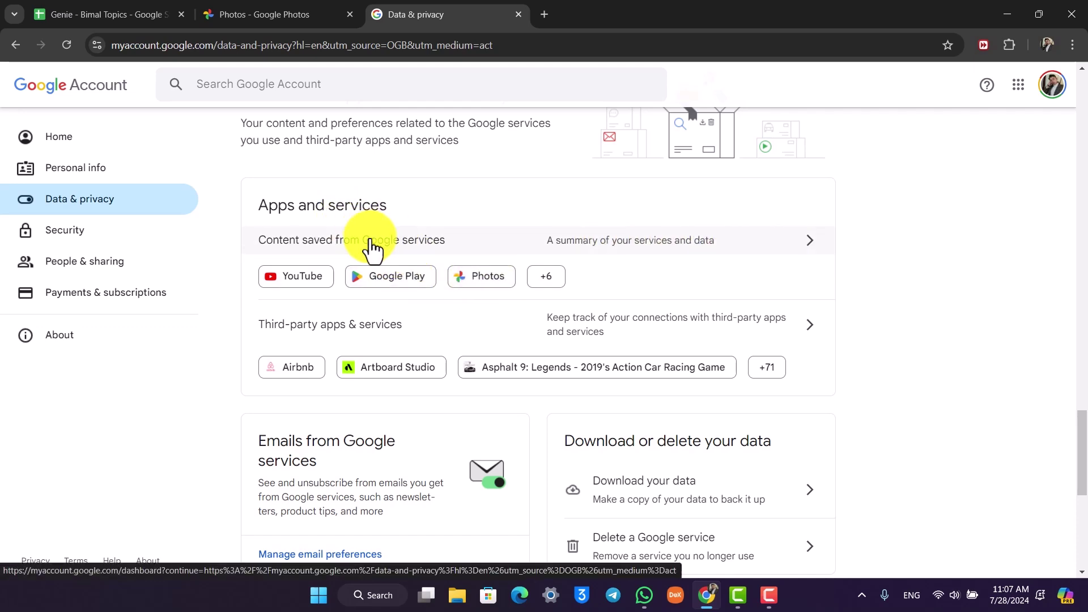
{"action": "left_click", "coordinate": [655, 243]}
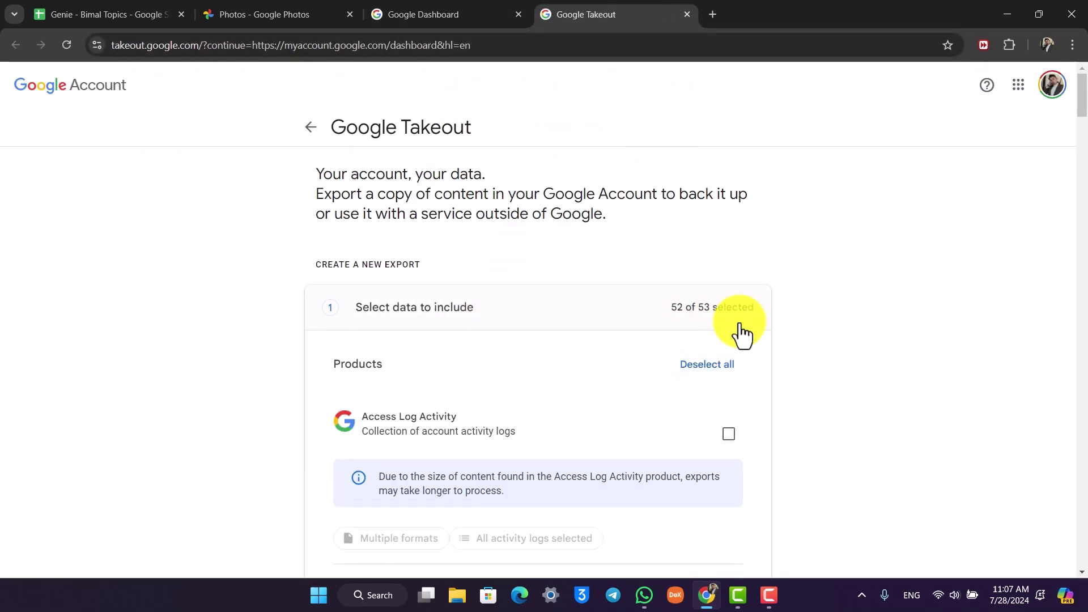
Deselect all 53 products, then include only Google Photos in the export
{"action": "left_click", "coordinate": [712, 383]}
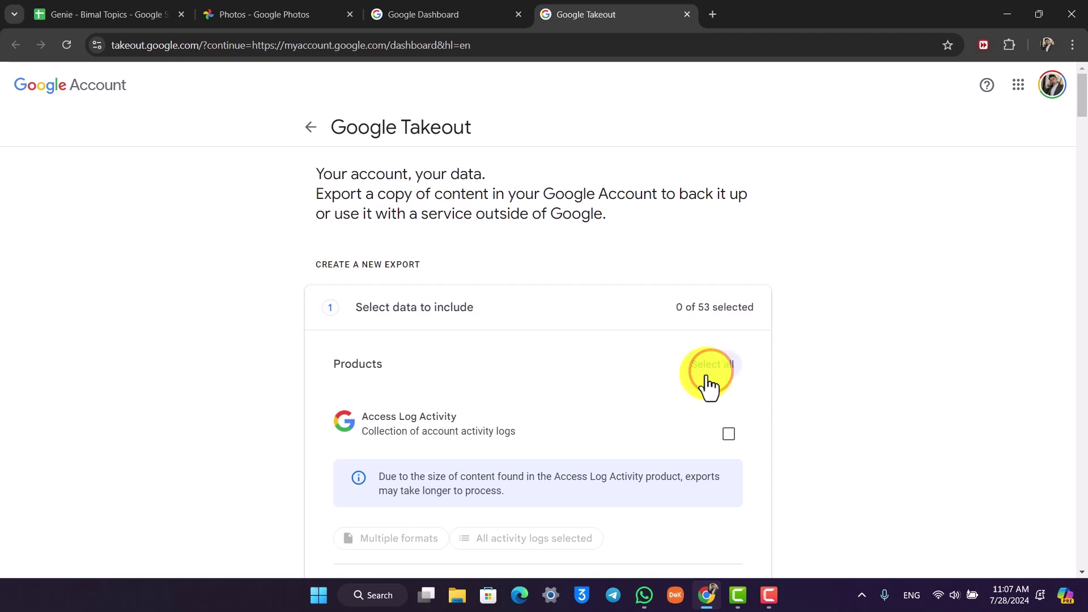
{"action": "scroll", "coordinate": [748, 411], "scroll_direction": "down", "scroll_amount": 1}
{"action": "scroll", "coordinate": [729, 408], "scroll_direction": "down", "scroll_amount": 4}
{"action": "scroll", "coordinate": [727, 399], "scroll_direction": "down", "scroll_amount": 2}
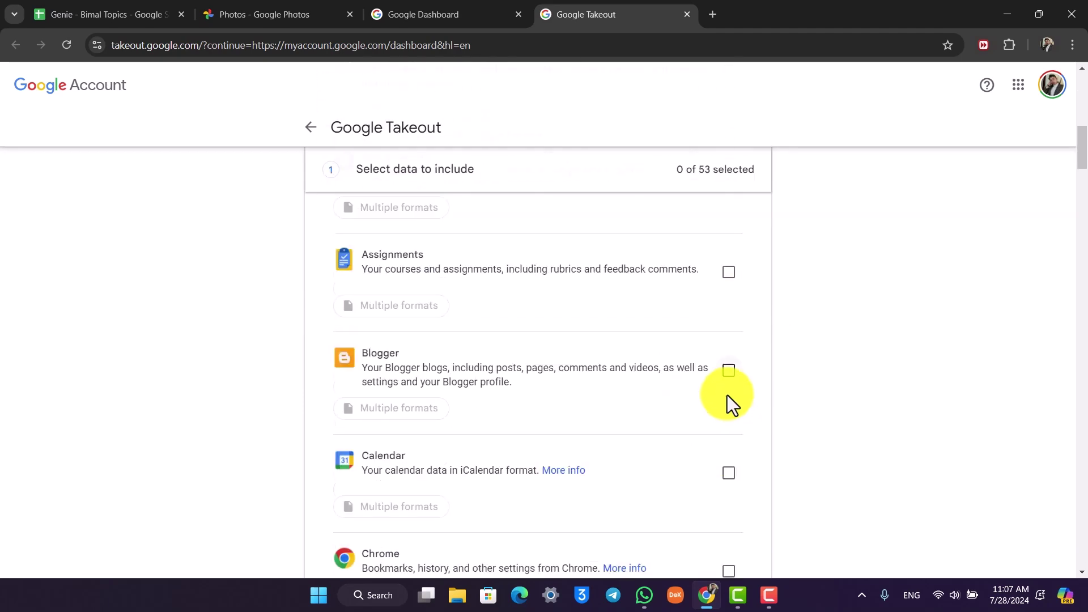
{"action": "scroll", "coordinate": [727, 395], "scroll_direction": "down", "scroll_amount": 1}
{"action": "scroll", "coordinate": [729, 402], "scroll_direction": "down", "scroll_amount": 2}
{"action": "scroll", "coordinate": [728, 399], "scroll_direction": "down", "scroll_amount": 3}
{"action": "scroll", "coordinate": [727, 399], "scroll_direction": "down", "scroll_amount": 2}
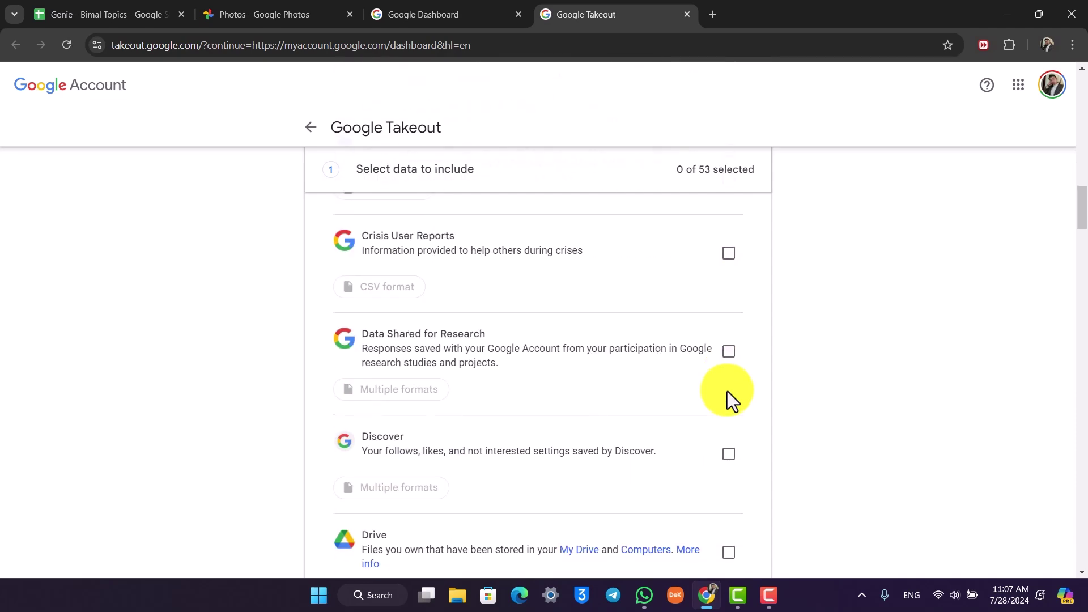
{"action": "scroll", "coordinate": [722, 393], "scroll_direction": "down", "scroll_amount": 3}
{"action": "scroll", "coordinate": [657, 318], "scroll_direction": "down", "scroll_amount": 4}
{"action": "scroll", "coordinate": [645, 370], "scroll_direction": "down", "scroll_amount": 1}
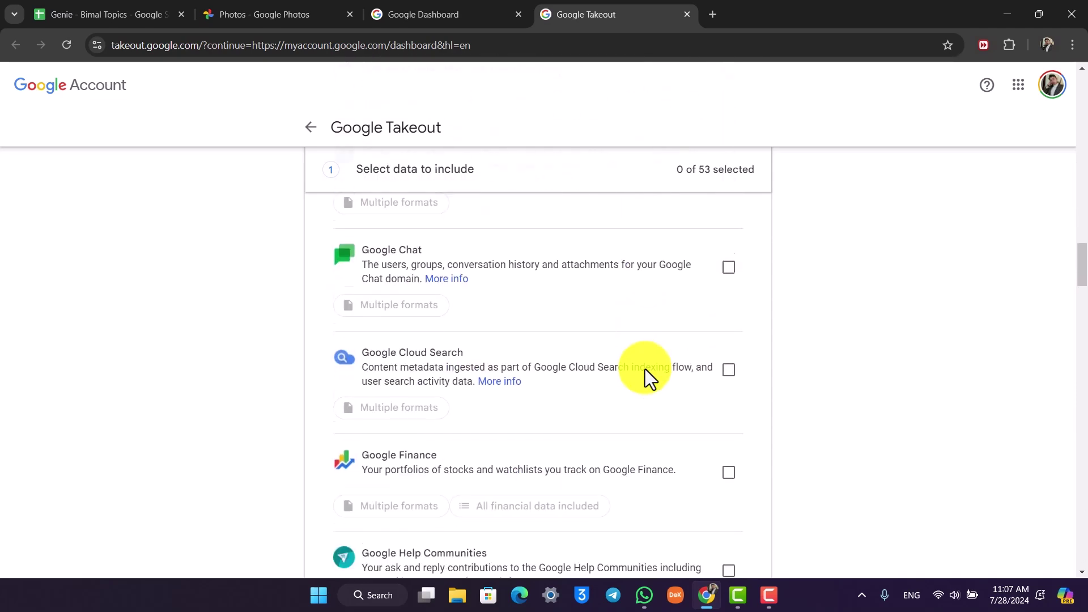
{"action": "scroll", "coordinate": [646, 370], "scroll_direction": "down", "scroll_amount": 4}
{"action": "scroll", "coordinate": [645, 369], "scroll_direction": "down", "scroll_amount": 3}
{"action": "scroll", "coordinate": [605, 259], "scroll_direction": "up", "scroll_amount": 1}
{"action": "scroll", "coordinate": [469, 340], "scroll_direction": "up", "scroll_amount": 1}
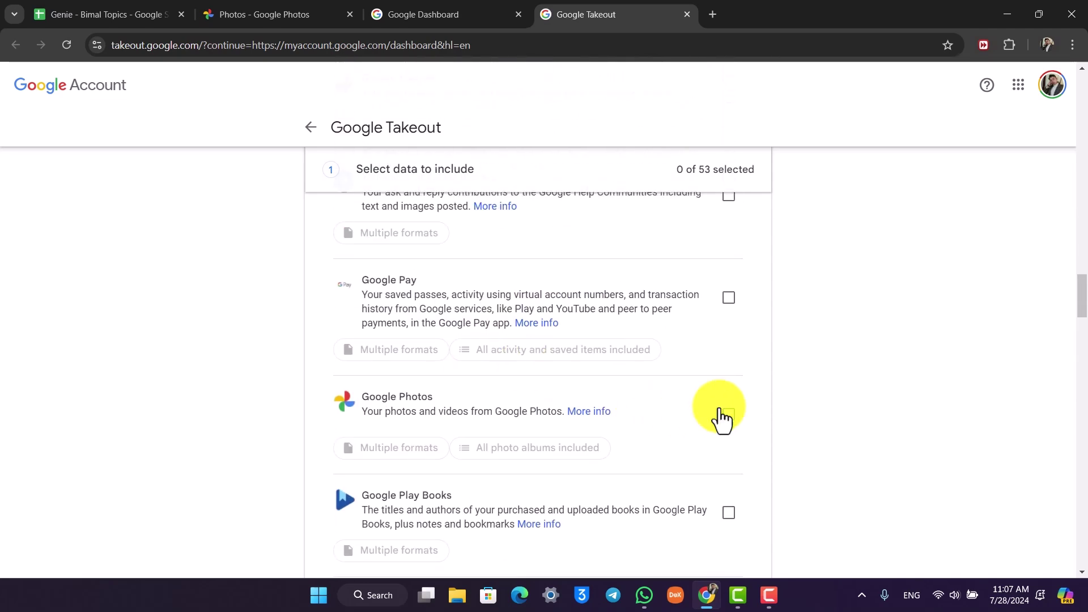
{"action": "left_click", "coordinate": [728, 408]}
{"action": "scroll", "coordinate": [736, 408], "scroll_direction": "down", "scroll_amount": 2}
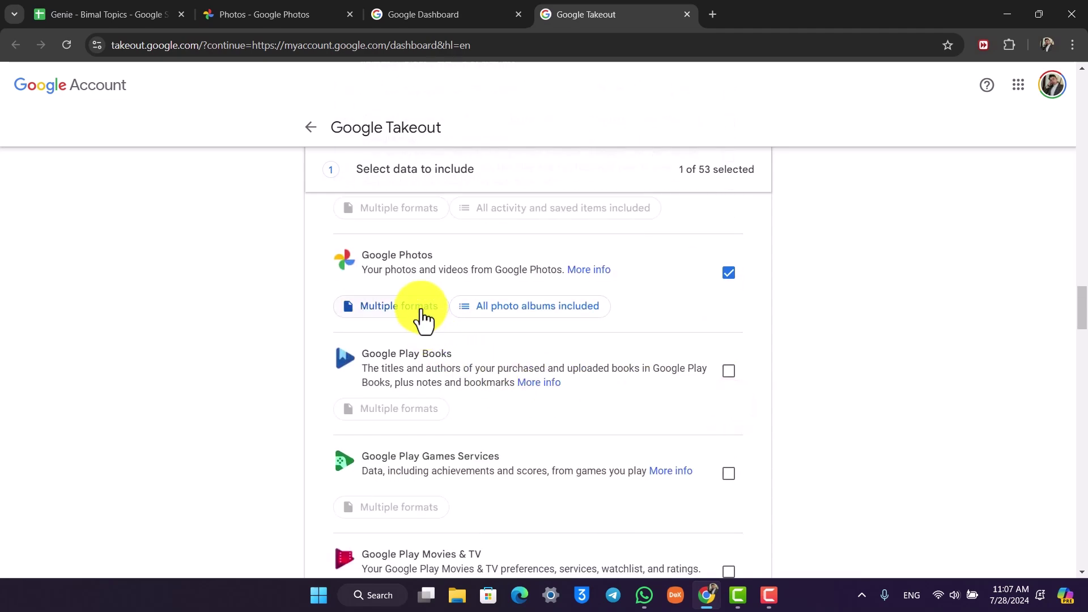
Review Google Photos' album selection and export formats, leaving both unchanged
{"action": "left_click", "coordinate": [474, 308]}
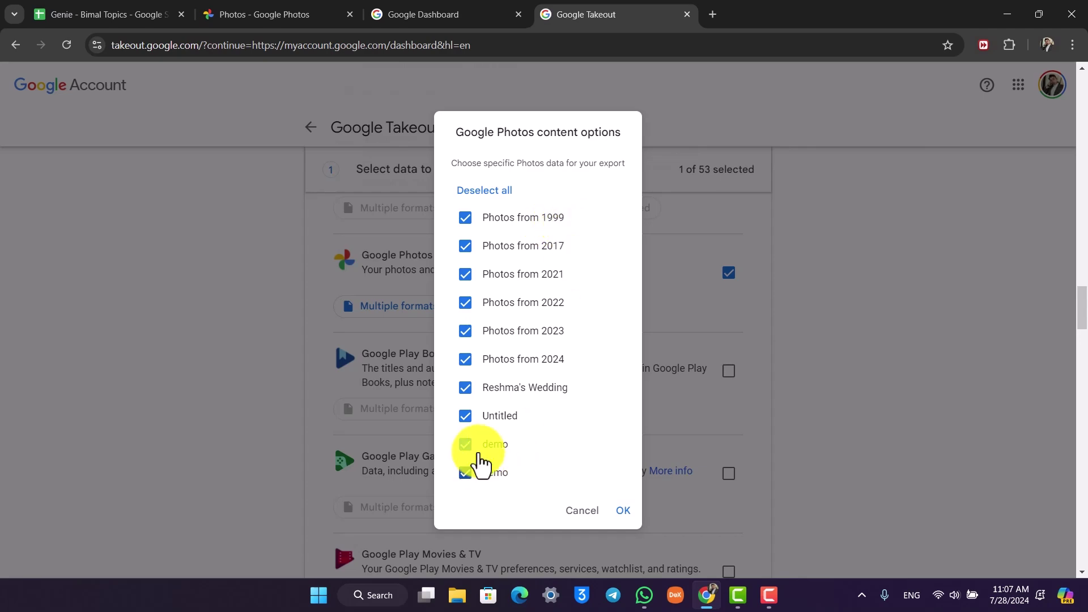
{"action": "left_click", "coordinate": [569, 507]}
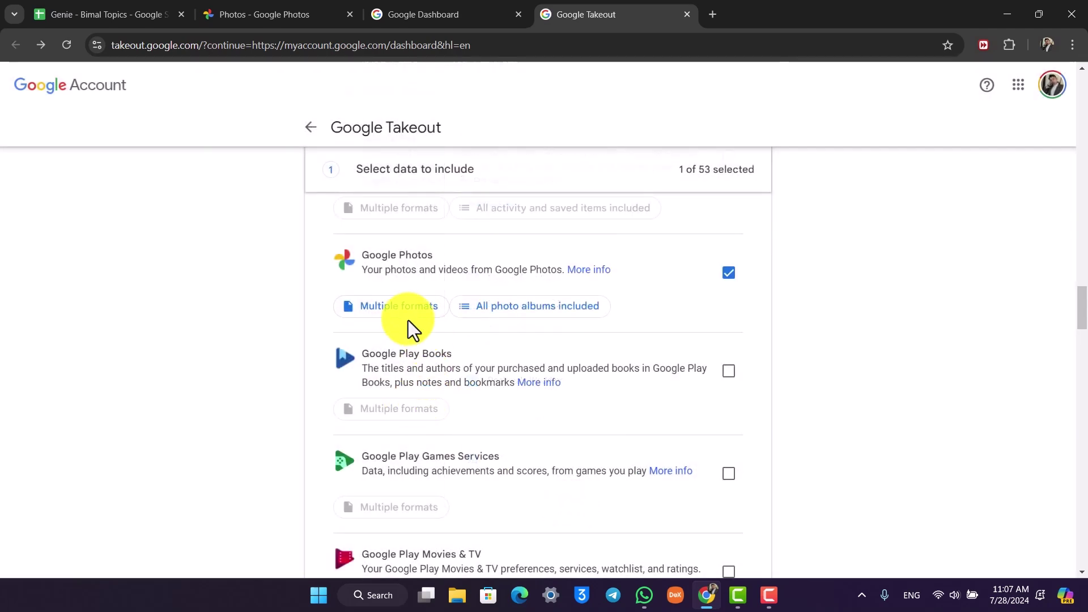
{"action": "left_click", "coordinate": [406, 308]}
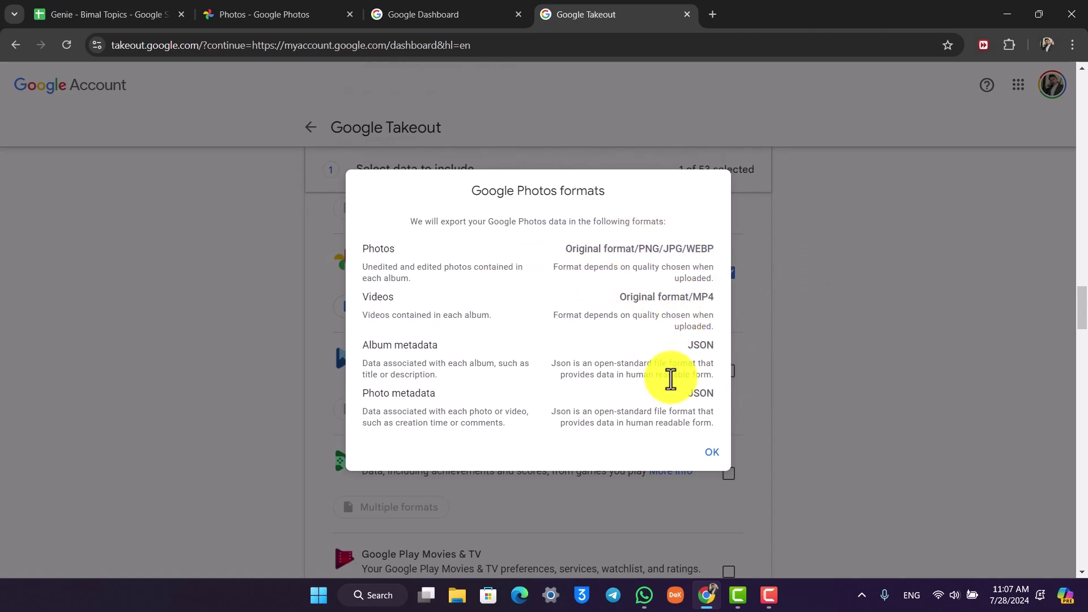
{"action": "left_click", "coordinate": [840, 355]}
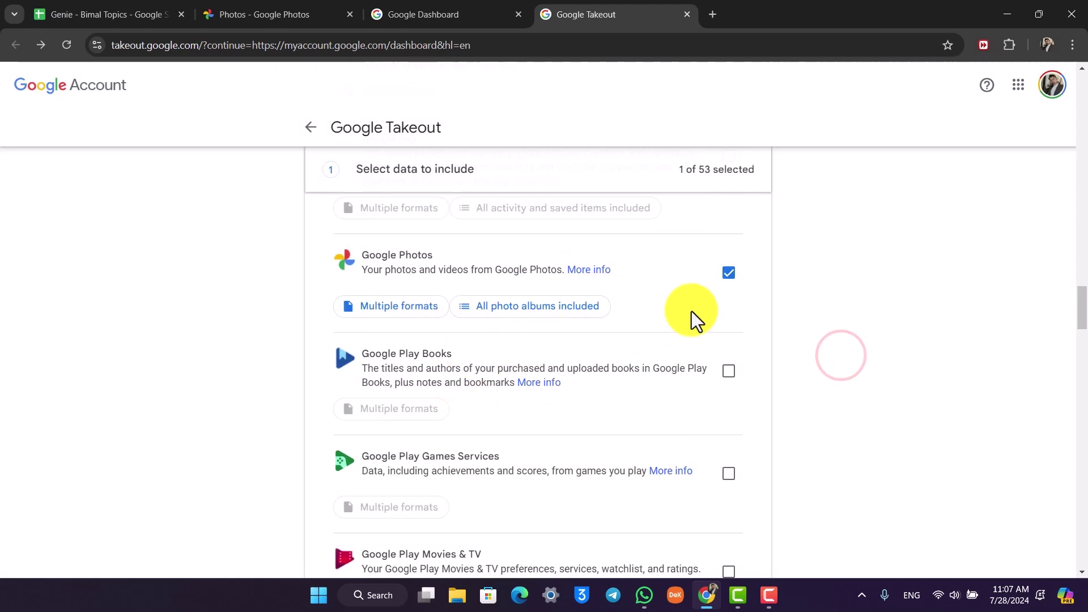
{"action": "scroll", "coordinate": [894, 308], "scroll_direction": "down", "scroll_amount": 2}
{"action": "scroll", "coordinate": [897, 310], "scroll_direction": "down", "scroll_amount": 10}
{"action": "scroll", "coordinate": [896, 319], "scroll_direction": "down", "scroll_amount": 8}
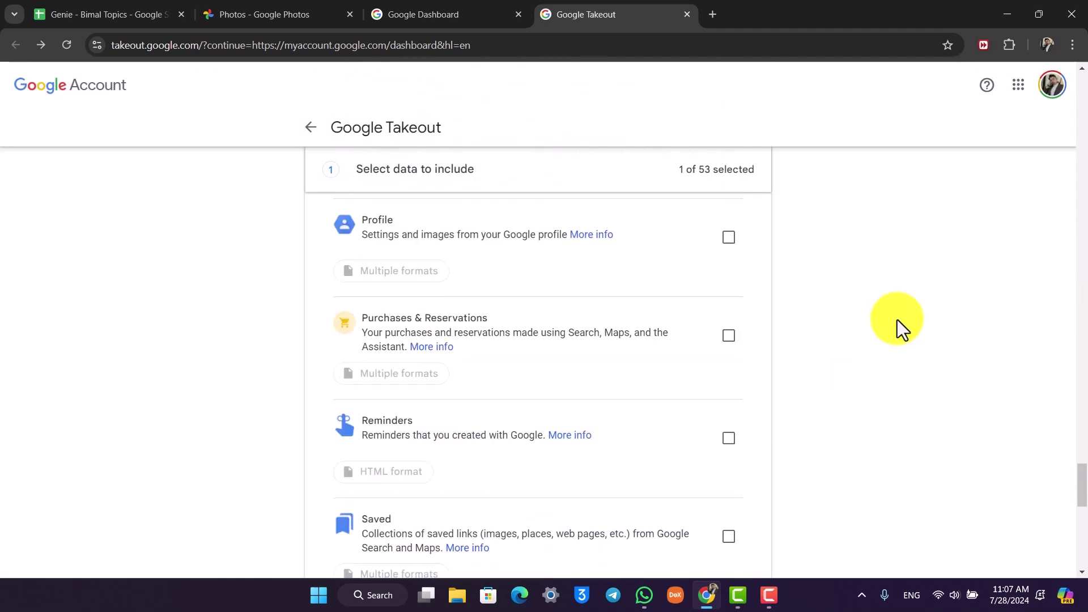
{"action": "scroll", "coordinate": [903, 339], "scroll_direction": "down", "scroll_amount": 6}
{"action": "left_click", "coordinate": [714, 408]}
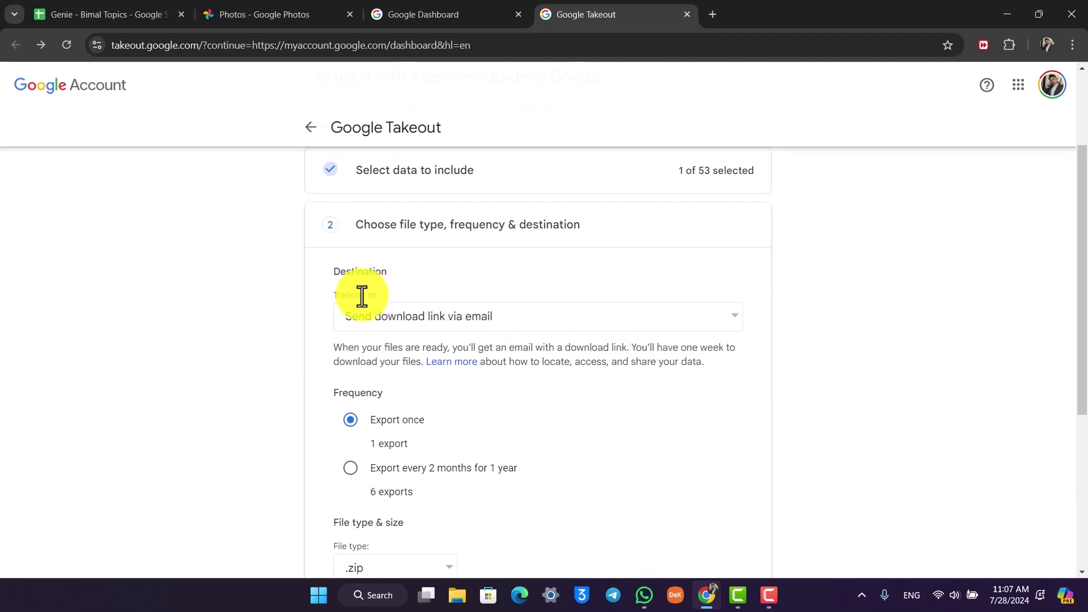
{"action": "left_click", "coordinate": [406, 315]}
{"action": "left_click", "coordinate": [462, 287]}
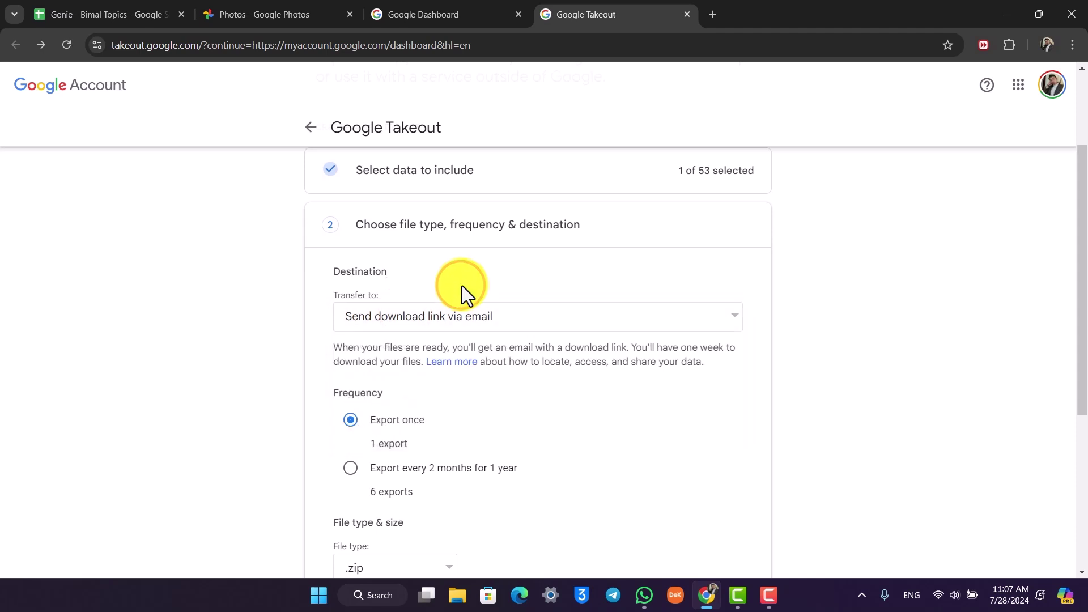
{"action": "left_click", "coordinate": [497, 316]}
{"action": "left_click", "coordinate": [423, 289]}
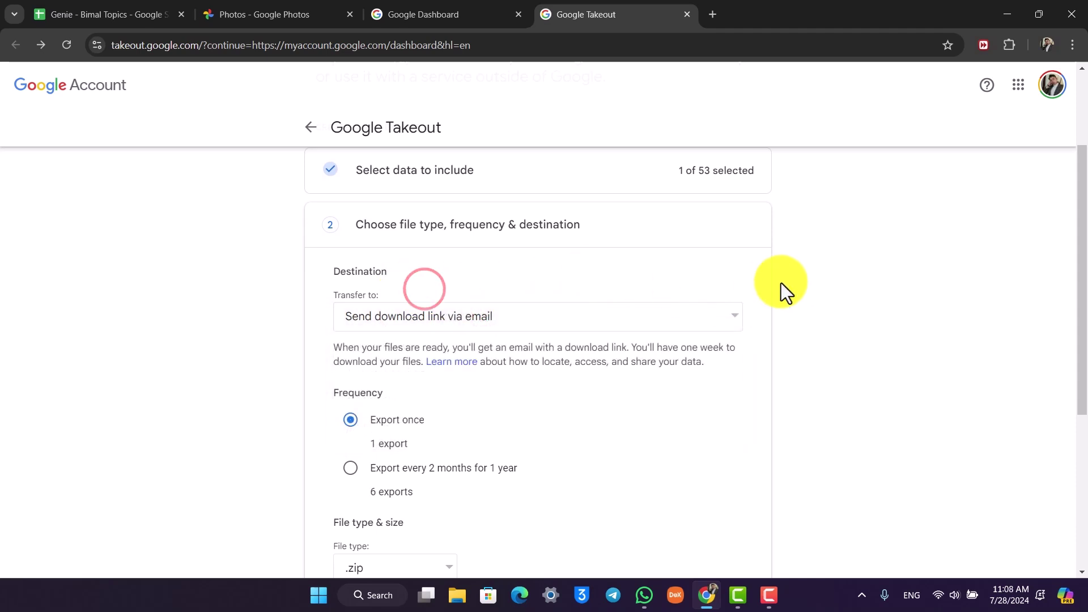
{"action": "scroll", "coordinate": [680, 272], "scroll_direction": "down", "scroll_amount": 1}
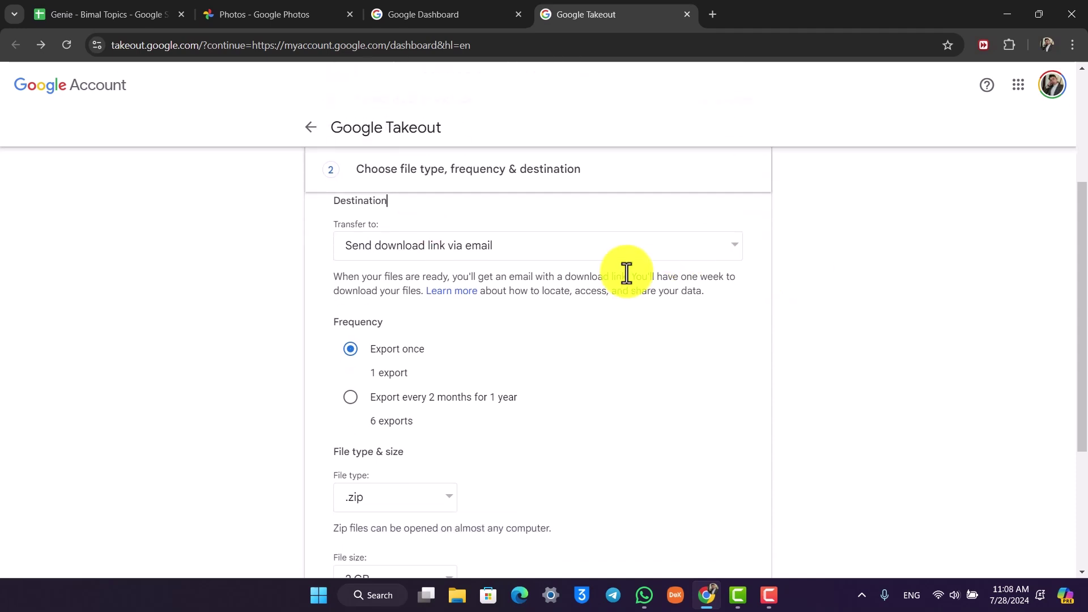
{"action": "left_click", "coordinate": [457, 255]}
{"action": "left_click", "coordinate": [270, 334]}
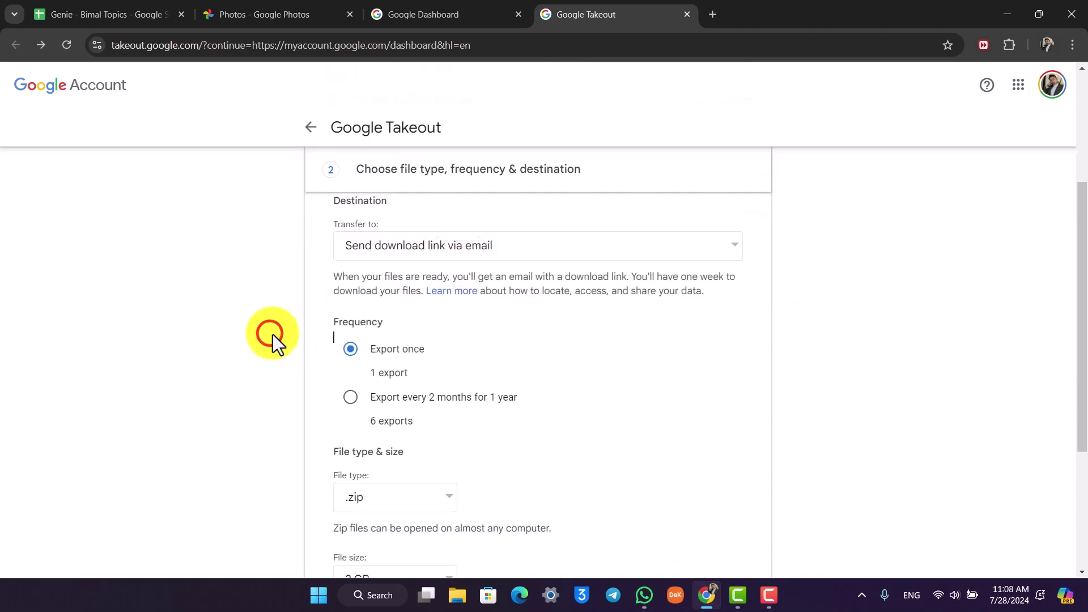
{"action": "scroll", "coordinate": [273, 334], "scroll_direction": "down", "scroll_amount": 2}
{"action": "scroll", "coordinate": [400, 264], "scroll_direction": "up", "scroll_amount": 1}
{"action": "scroll", "coordinate": [517, 321], "scroll_direction": "down", "scroll_amount": 2}
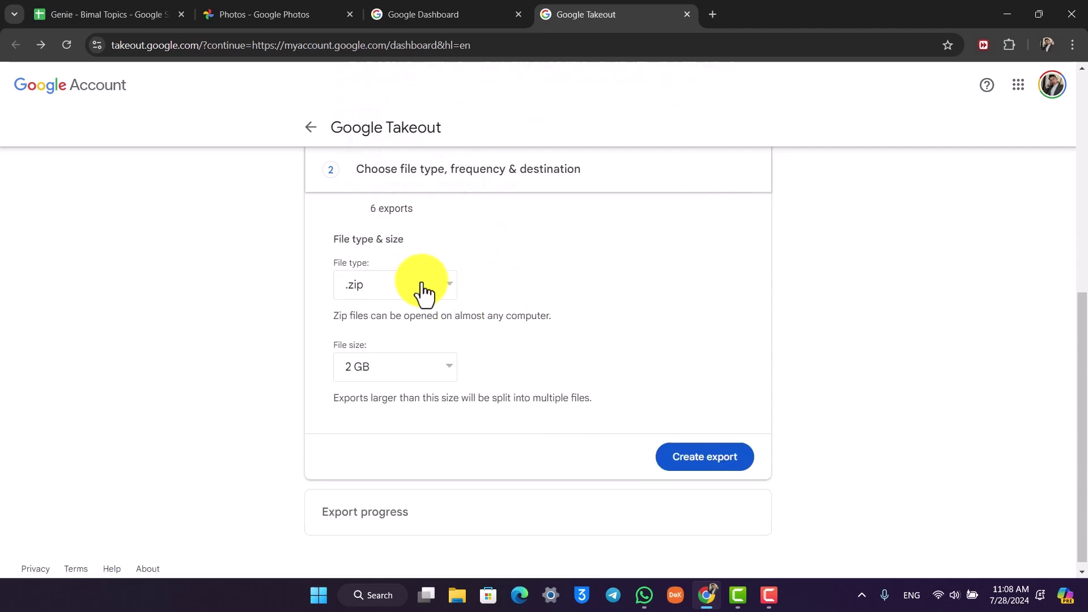
Keep the .zip file type and set the export file size to 10 GB
{"action": "left_click", "coordinate": [423, 289]}
{"action": "left_click", "coordinate": [408, 283]}
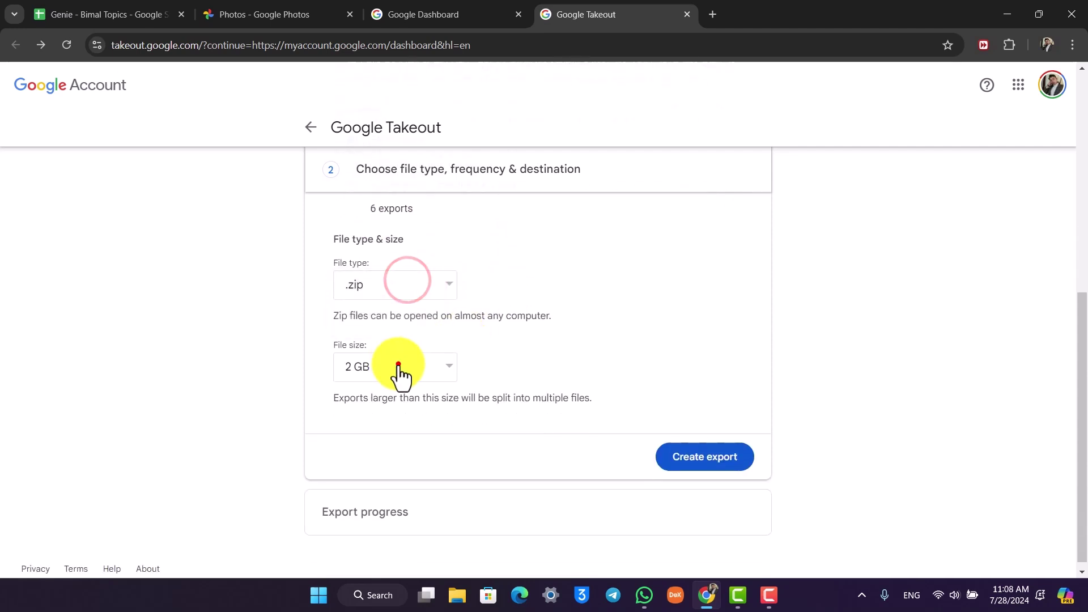
{"action": "left_click", "coordinate": [398, 366]}
{"action": "left_click", "coordinate": [382, 424]}
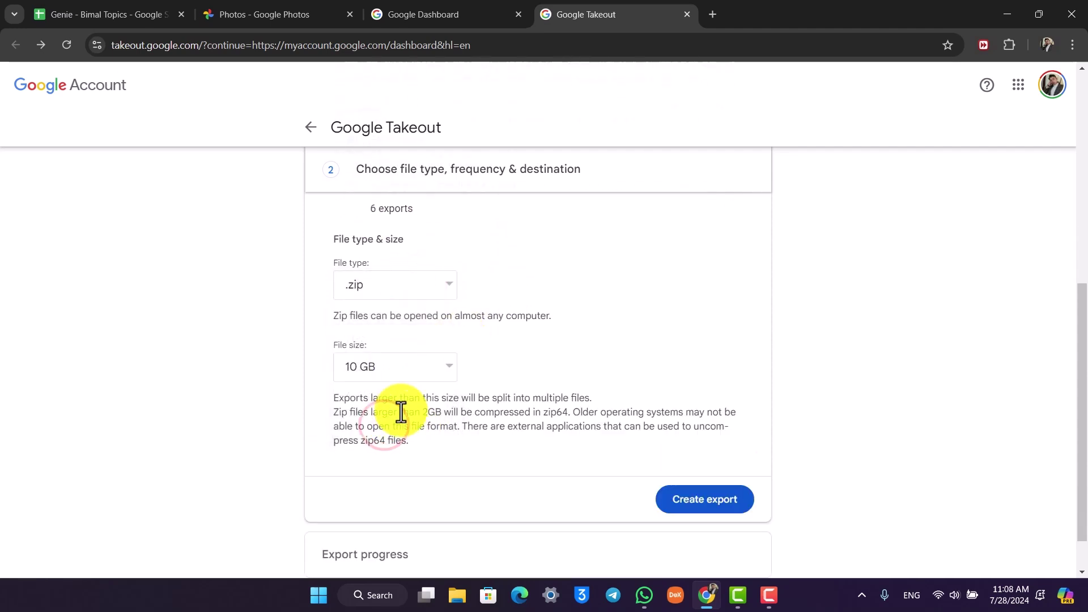
{"action": "left_click", "coordinate": [350, 342]}
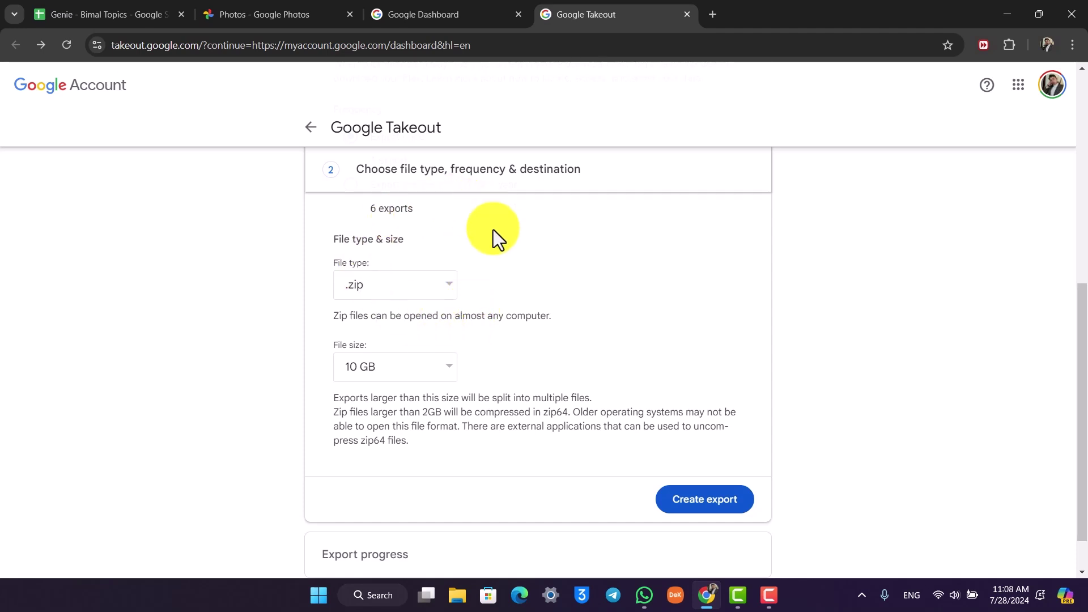
{"action": "scroll", "coordinate": [527, 272], "scroll_direction": "up", "scroll_amount": 10}
{"action": "scroll", "coordinate": [582, 320], "scroll_direction": "up", "scroll_amount": 1}
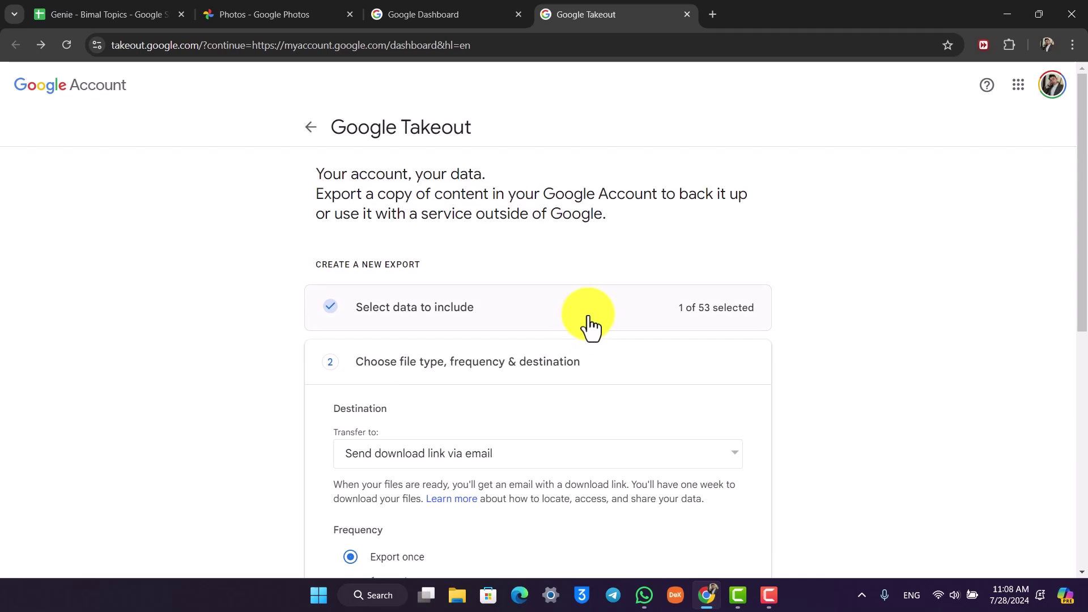
{"action": "mouse_move", "coordinate": [446, 15]}
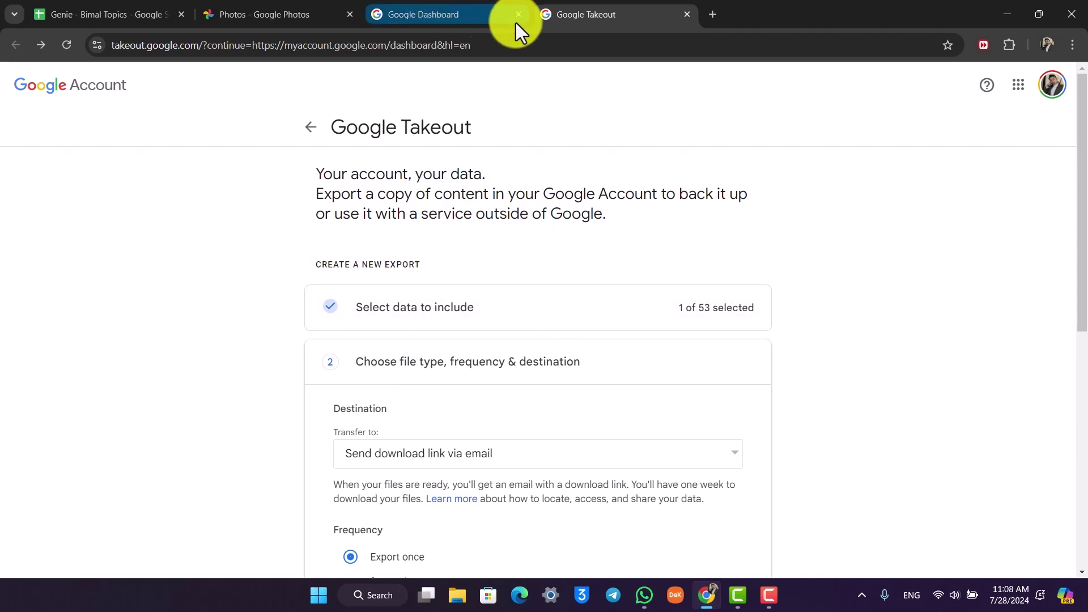
Close the Google Dashboard and Takeout pages, returning to the Google Photos library
{"action": "left_click", "coordinate": [518, 15]}
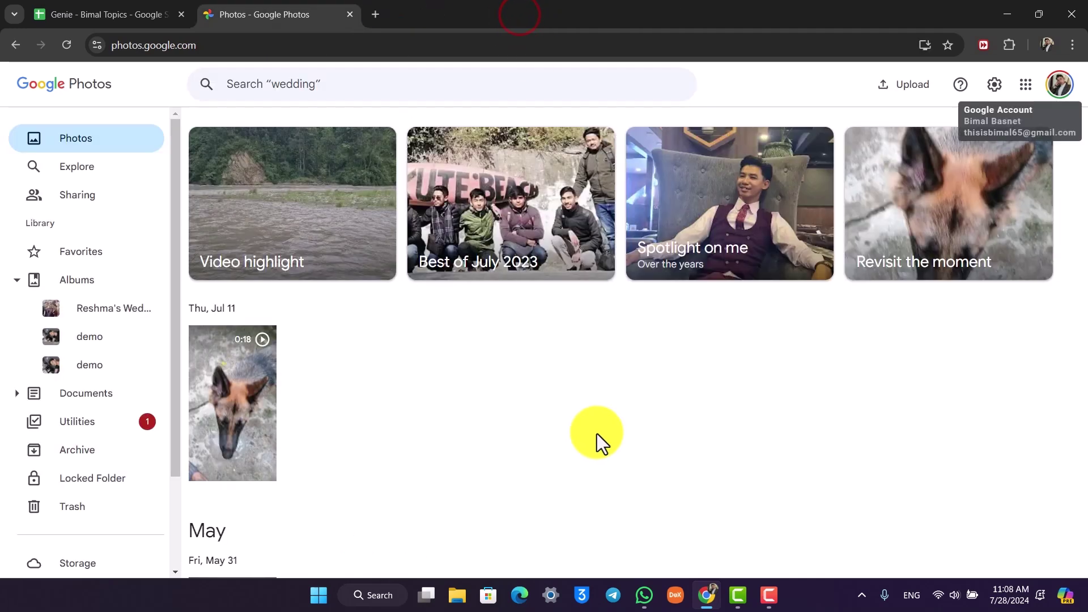